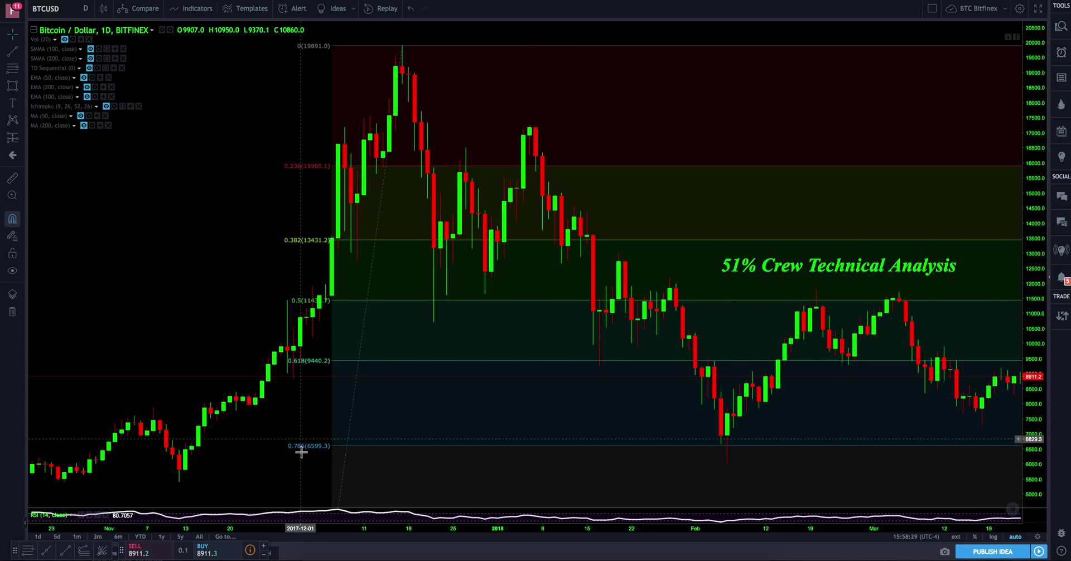
Examine how the daily BTCUSD candles from September to December 2017 line up with the existing Fibonacci retracement levels.
{"action": "scroll", "coordinate": [255, 258], "scroll_direction": "down", "scroll_amount": 1}
{"action": "scroll", "coordinate": [255, 258], "scroll_direction": "down", "scroll_amount": 2}
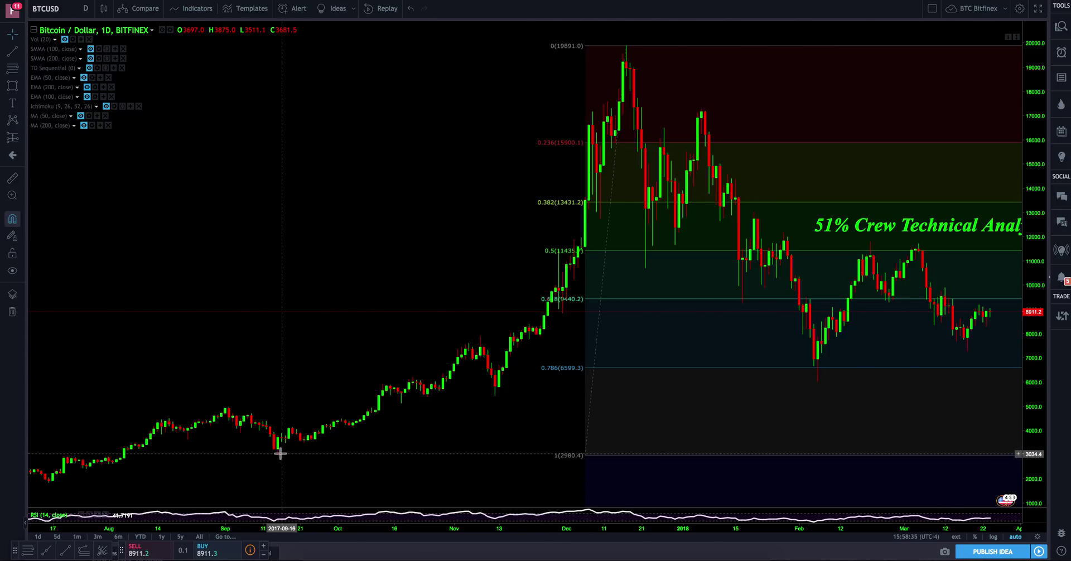
{"action": "left_click", "coordinate": [626, 46]}
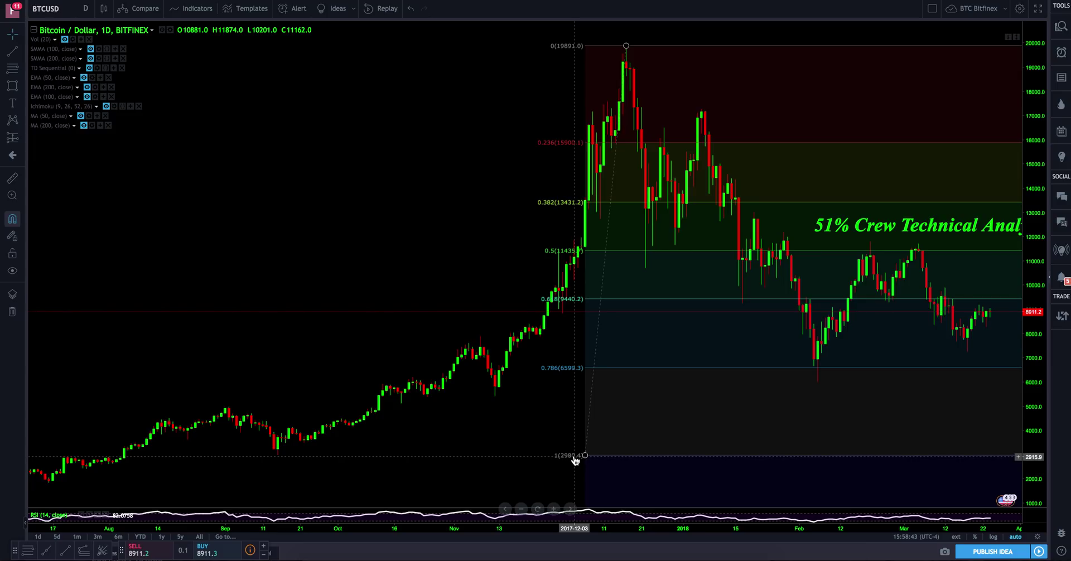
{"action": "scroll", "coordinate": [447, 232], "scroll_direction": "up", "scroll_amount": 5}
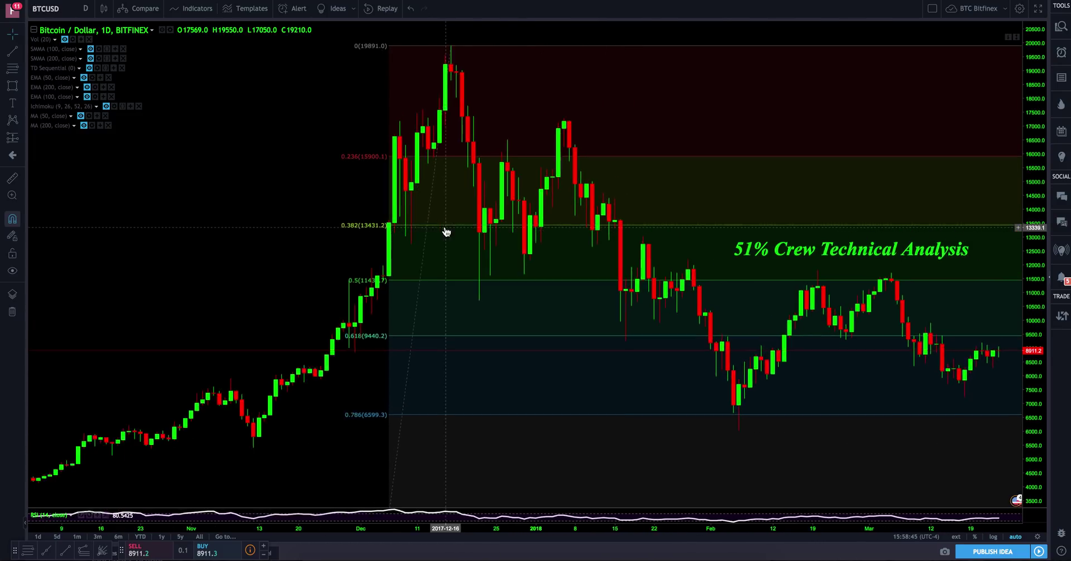
{"action": "scroll", "coordinate": [447, 231], "scroll_direction": "down", "scroll_amount": 3}
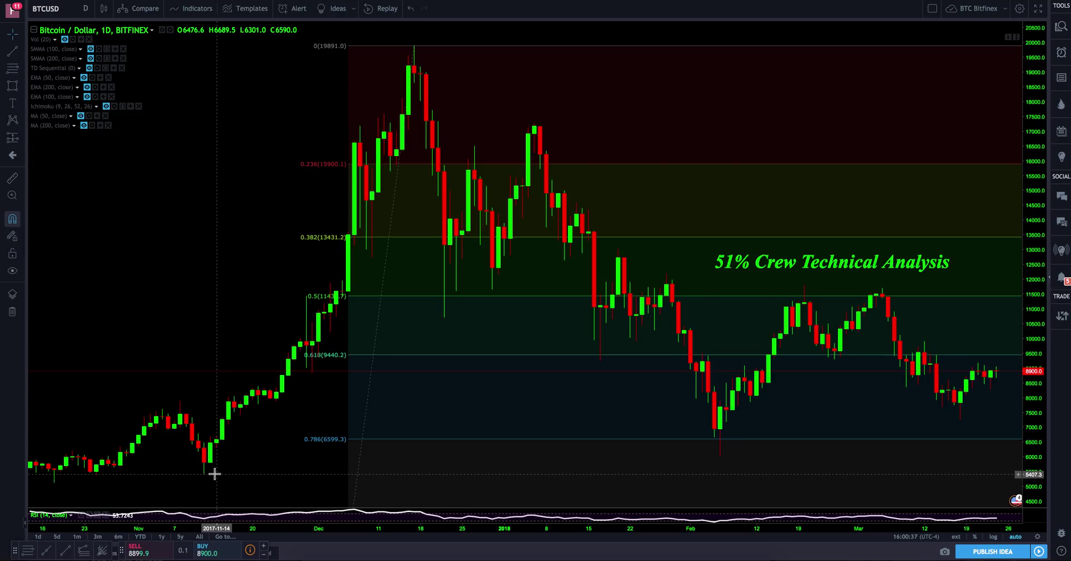
{"action": "scroll", "coordinate": [222, 466], "scroll_direction": "left", "scroll_amount": 10}
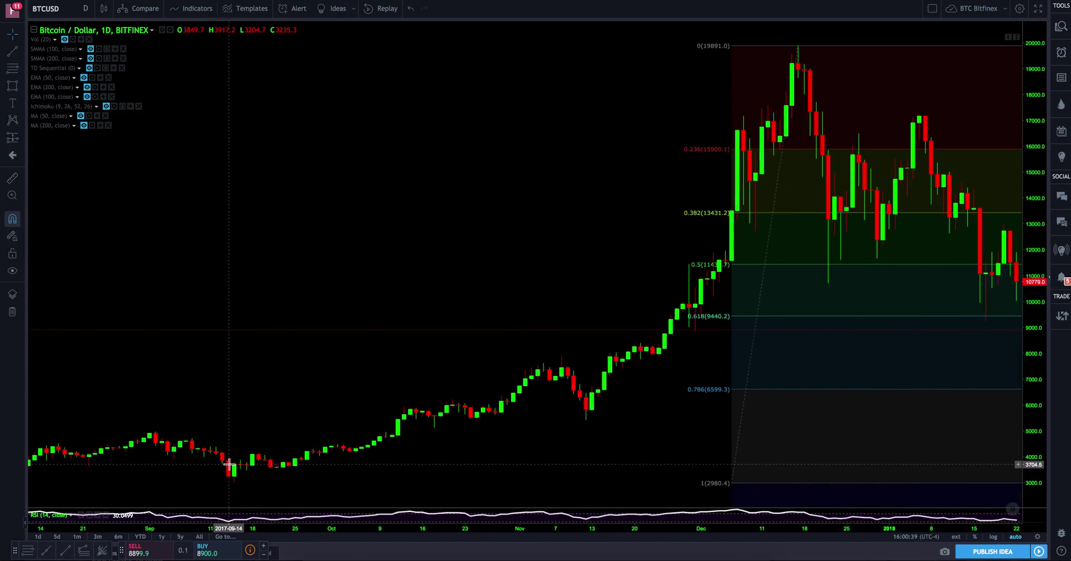
{"action": "scroll", "coordinate": [229, 469], "scroll_direction": "up", "scroll_amount": 5}
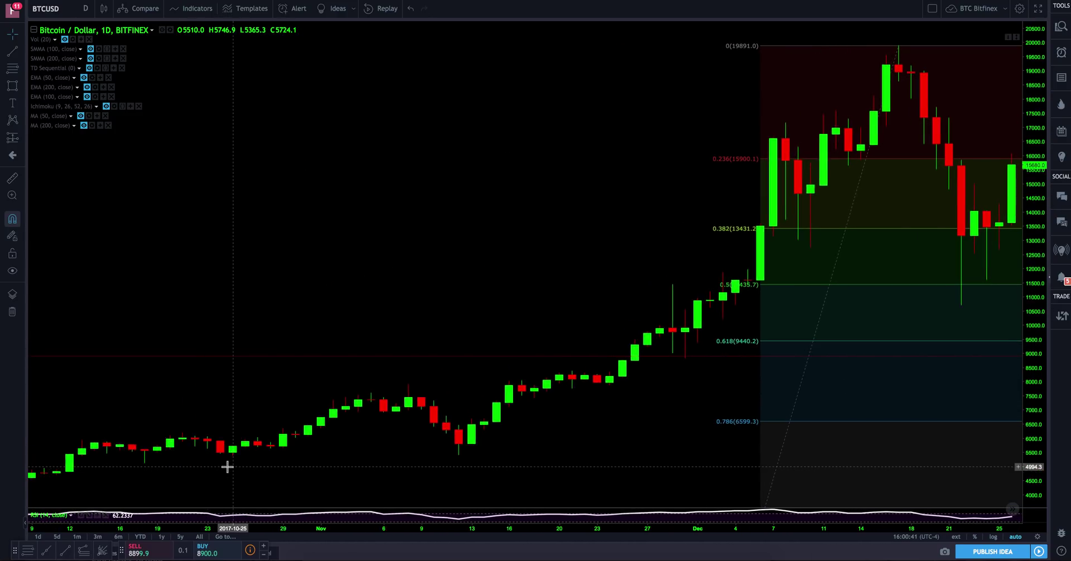
{"action": "scroll", "coordinate": [227, 468], "scroll_direction": "left", "scroll_amount": 5}
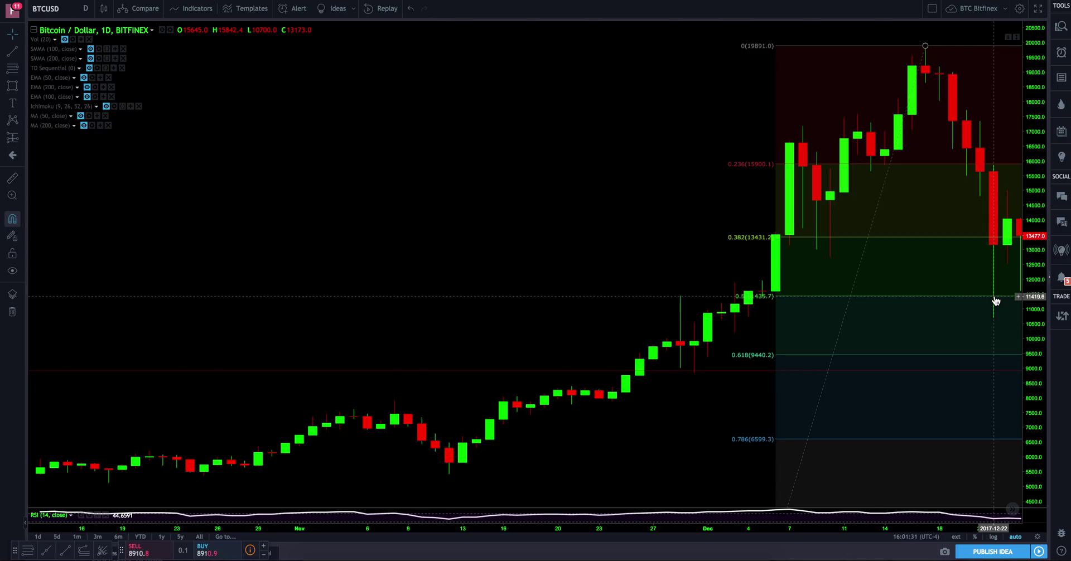
{"action": "key", "text": "Right"}
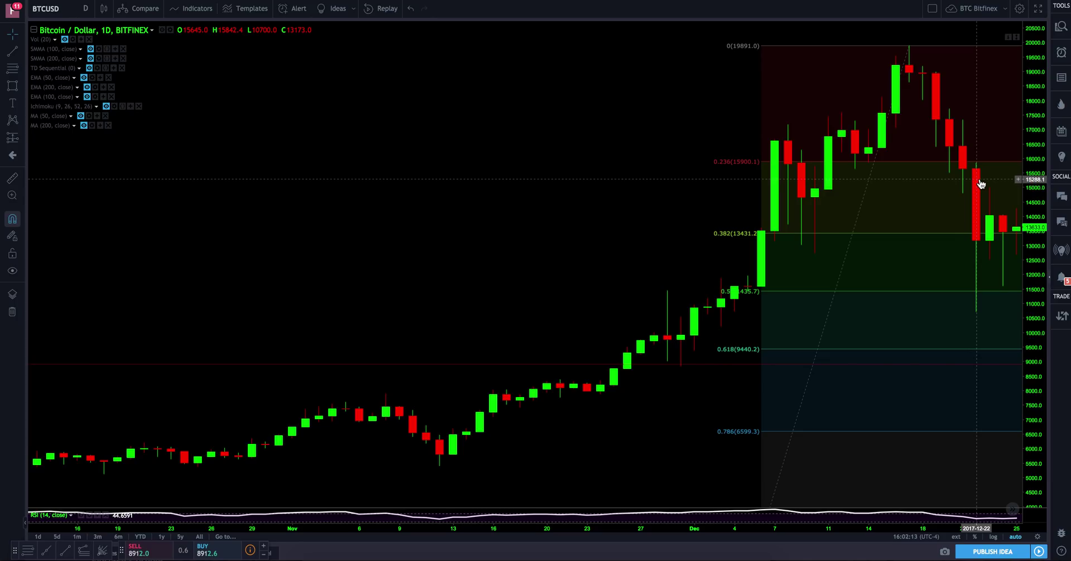
Turn off extended lines on the existing Fibonacci retracement and delete the drawing from the chart.
{"action": "scroll", "coordinate": [980, 182], "scroll_direction": "right", "scroll_amount": 3}
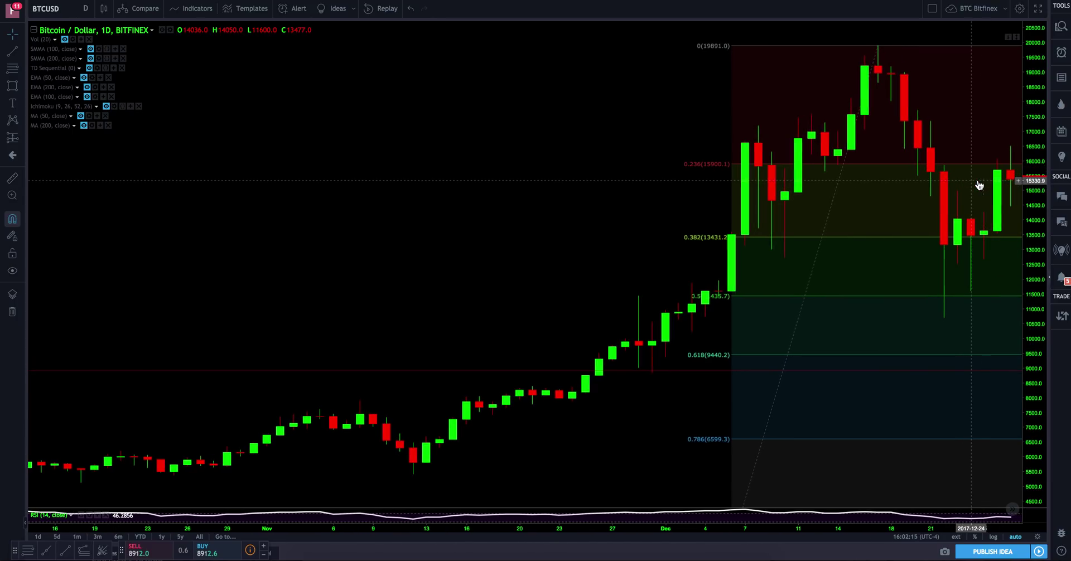
{"action": "scroll", "coordinate": [978, 180], "scroll_direction": "right", "scroll_amount": 5}
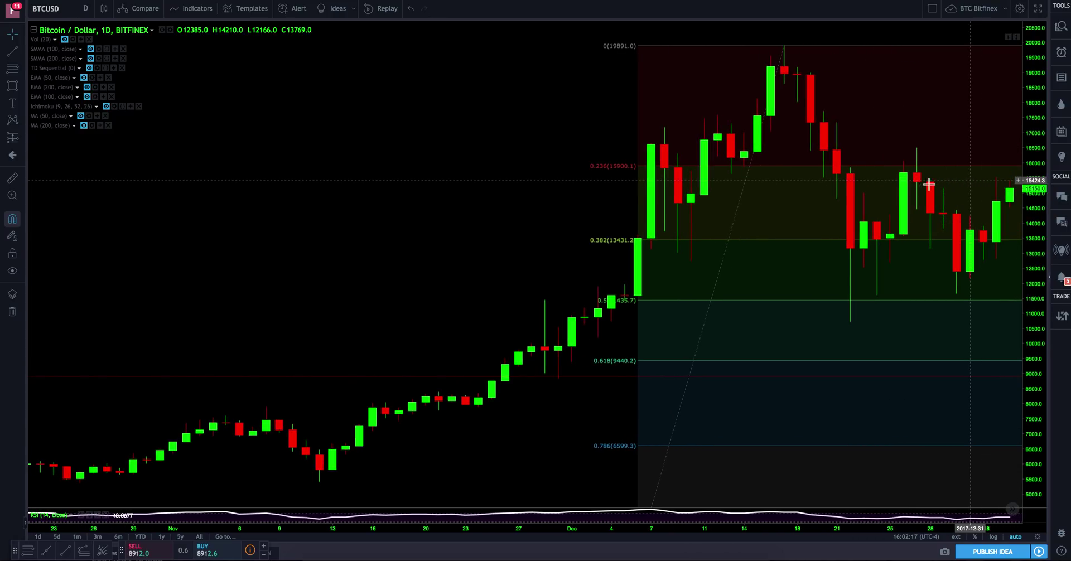
{"action": "left_click", "coordinate": [784, 46]}
{"action": "left_click", "coordinate": [154, 166]}
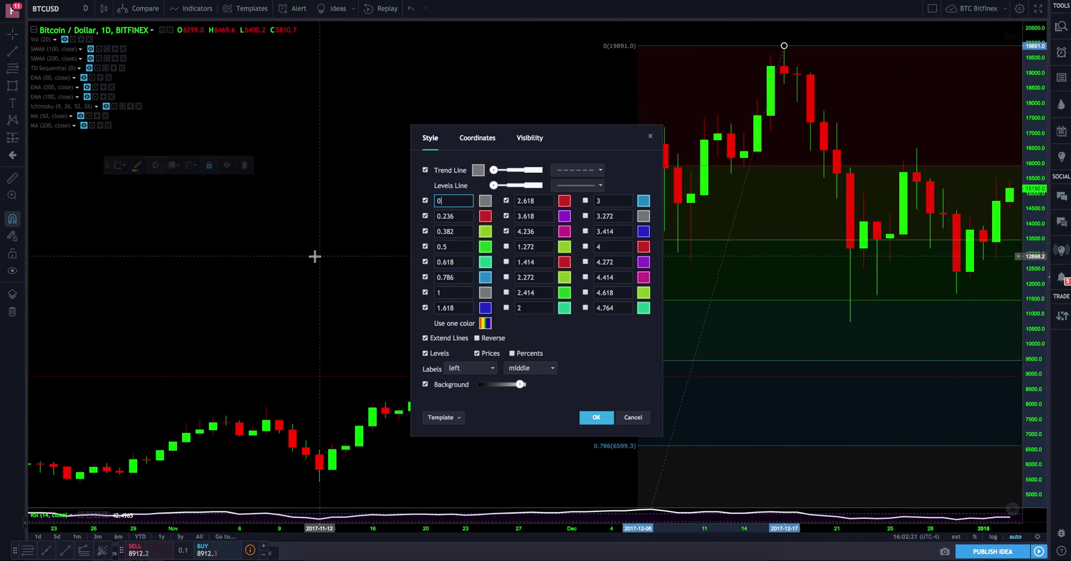
{"action": "left_click", "coordinate": [426, 338]}
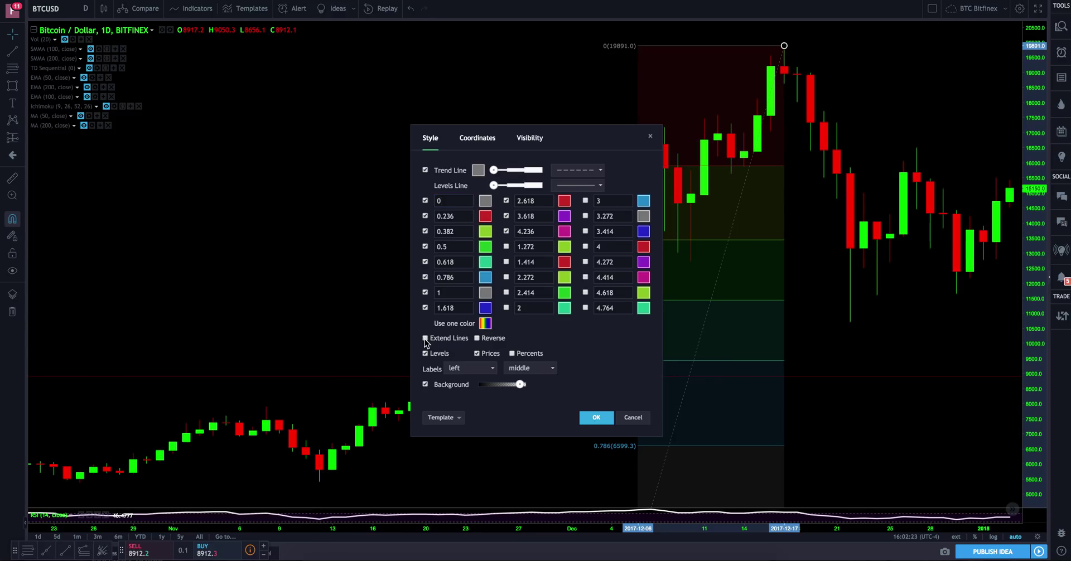
{"action": "left_click", "coordinate": [612, 415]}
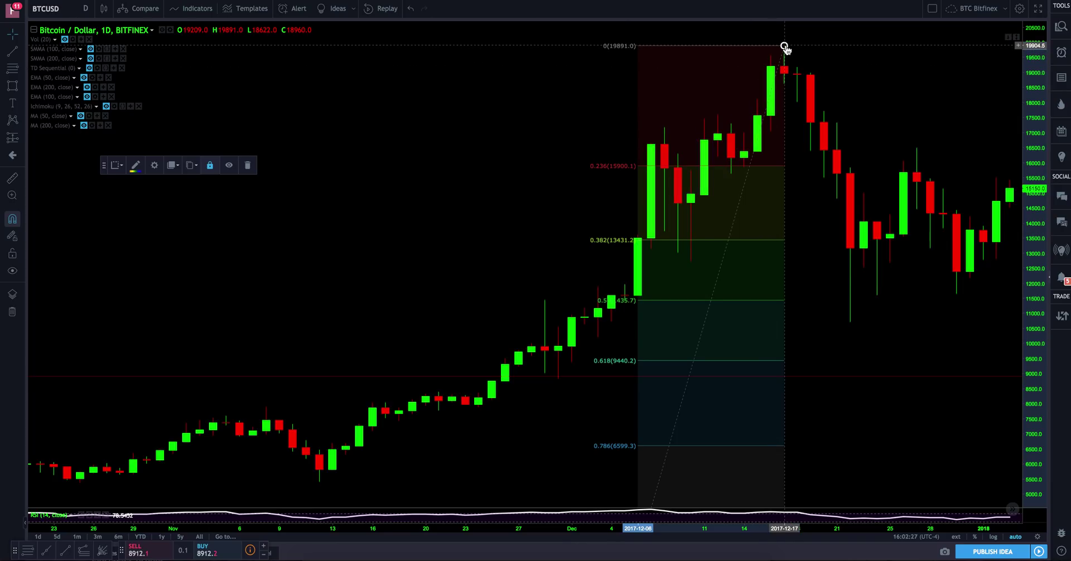
{"action": "left_click", "coordinate": [247, 165]}
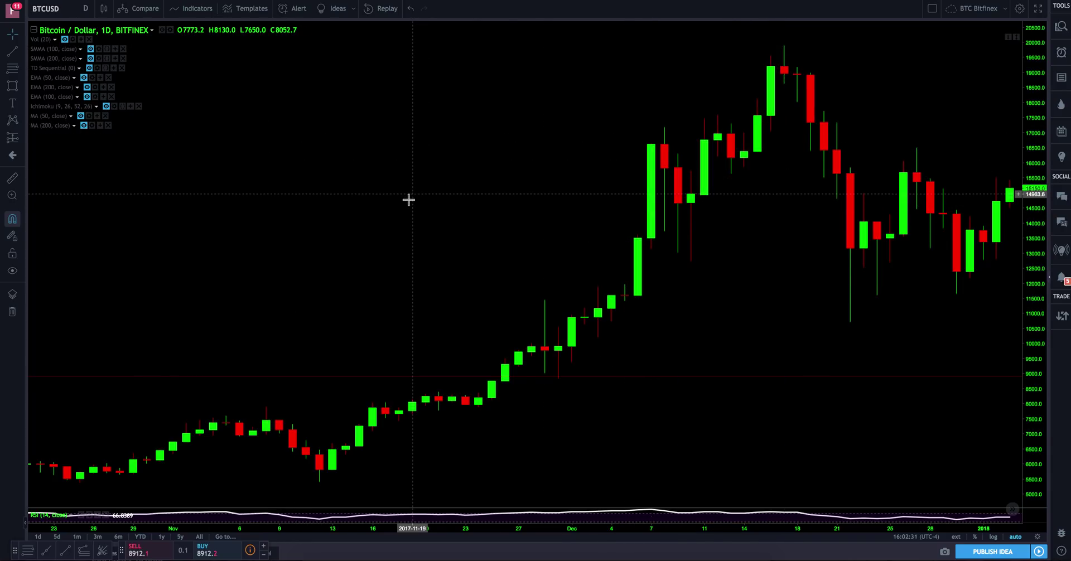
Draw a Fib Retracement from the 19891.0 high of 2017-12-17 down to the 10700.0 low of 2017-12-22.
{"action": "left_click", "coordinate": [22, 69]}
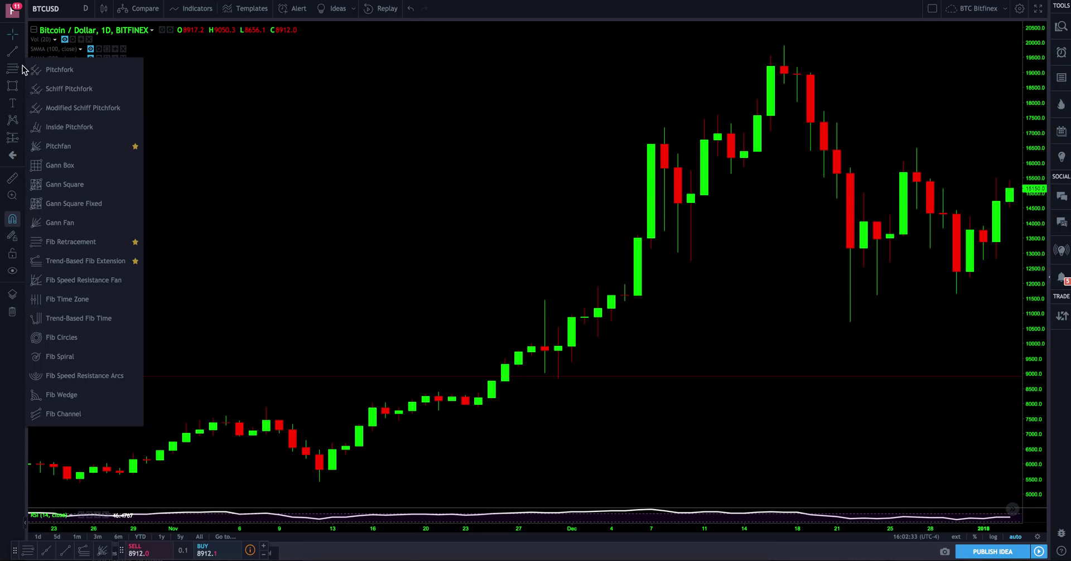
{"action": "left_click", "coordinate": [78, 241]}
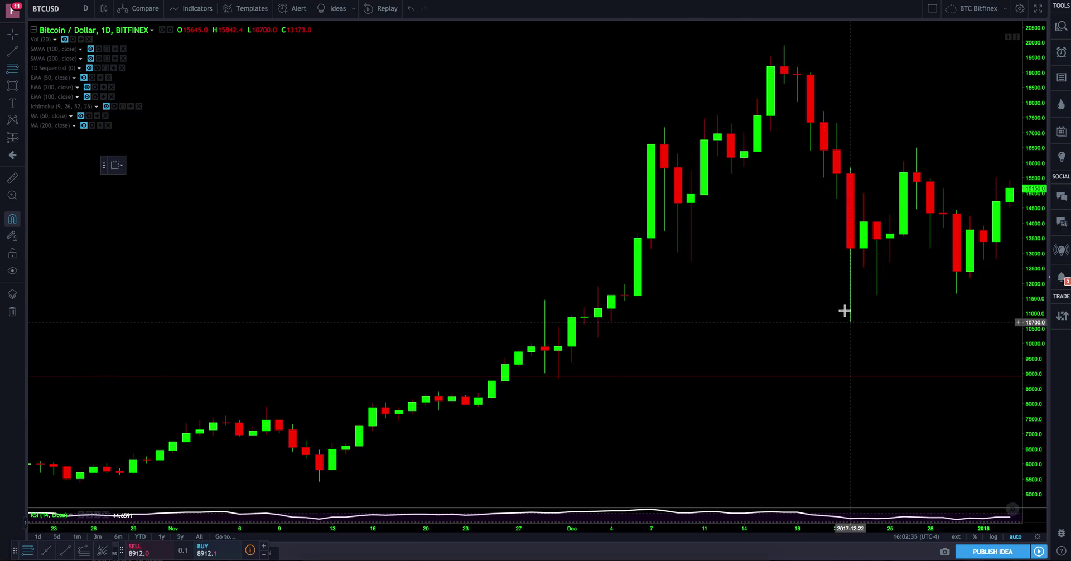
{"action": "left_click", "coordinate": [783, 45]}
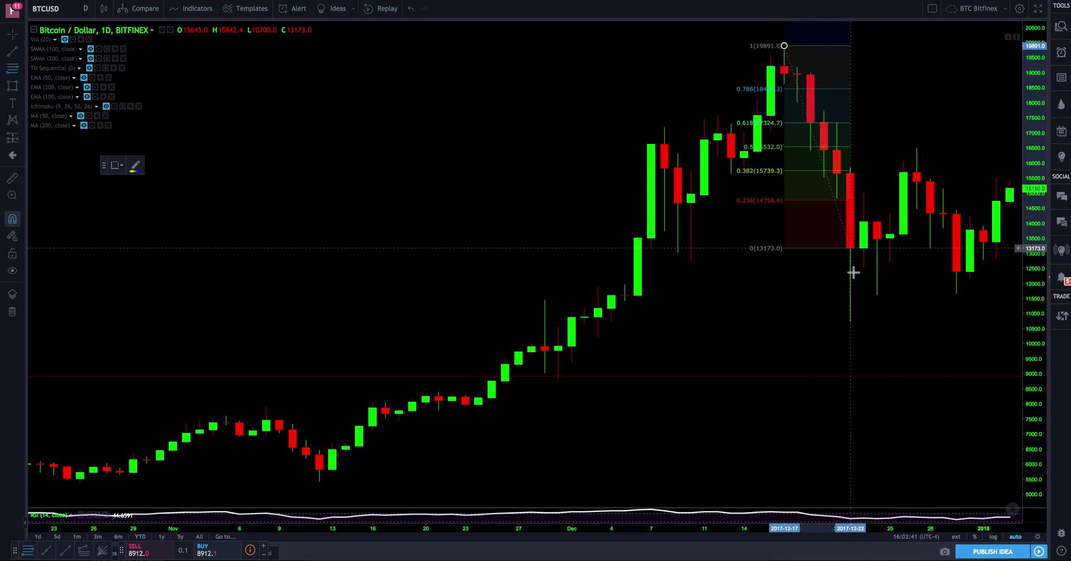
{"action": "left_click", "coordinate": [854, 318]}
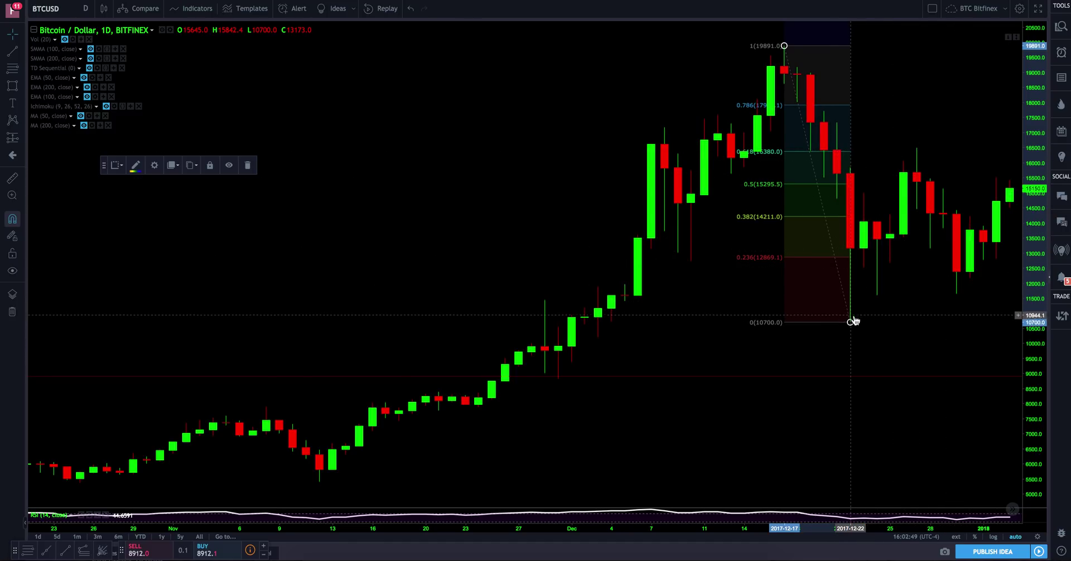
Enable Extend Lines for the new Fibonacci retracement and apply the setting.
{"action": "left_click", "coordinate": [154, 164]}
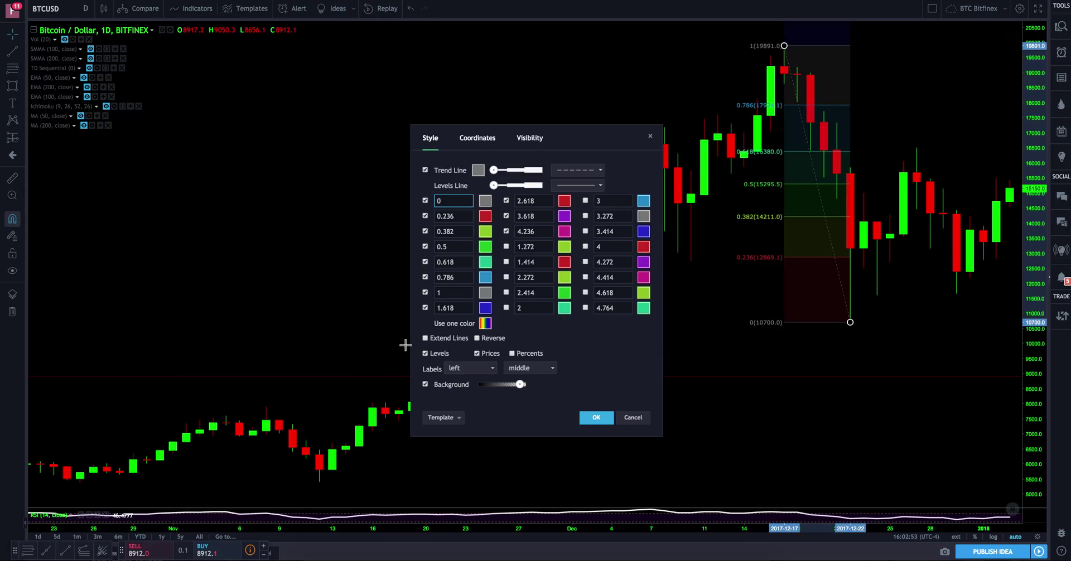
{"action": "left_click", "coordinate": [425, 338]}
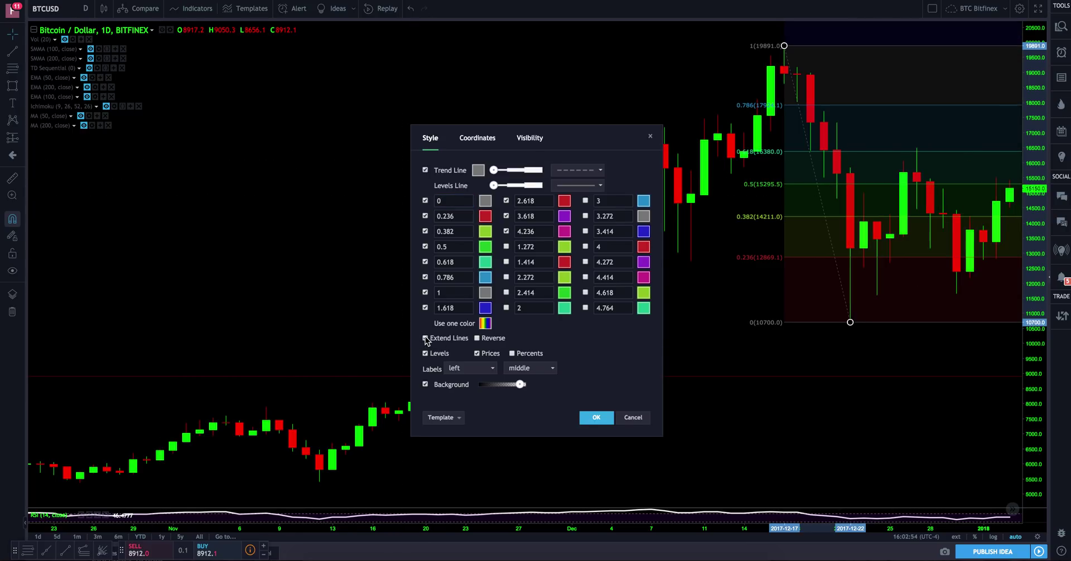
{"action": "left_click", "coordinate": [596, 417]}
Move the lower endpoint of the Fibonacci retracement to the 6000.0 low of 2018-02-06.
{"action": "scroll", "coordinate": [529, 208], "scroll_direction": "right", "scroll_amount": 1}
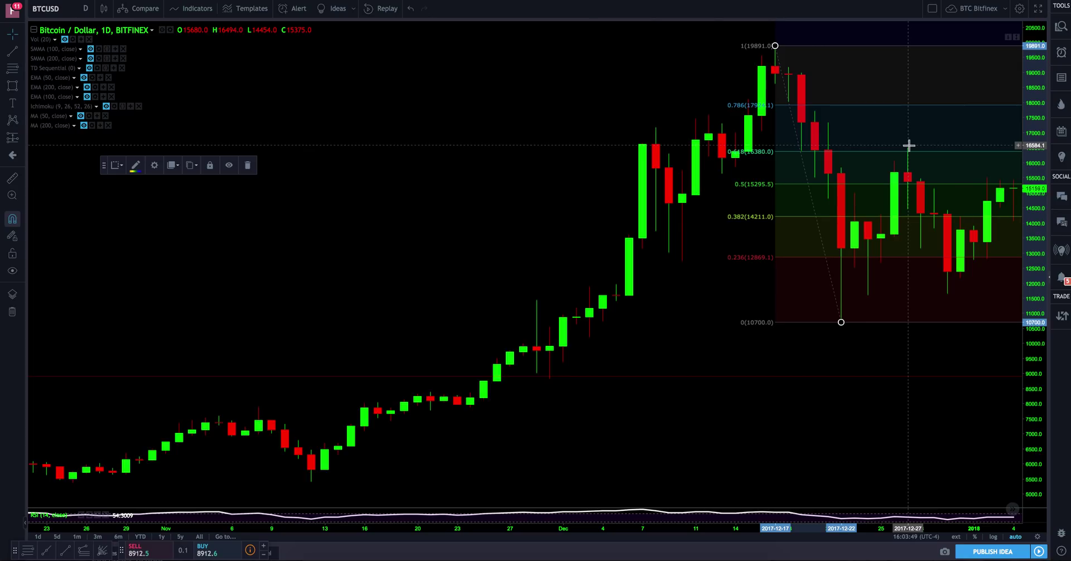
{"action": "scroll", "coordinate": [910, 145], "scroll_direction": "right", "scroll_amount": 5}
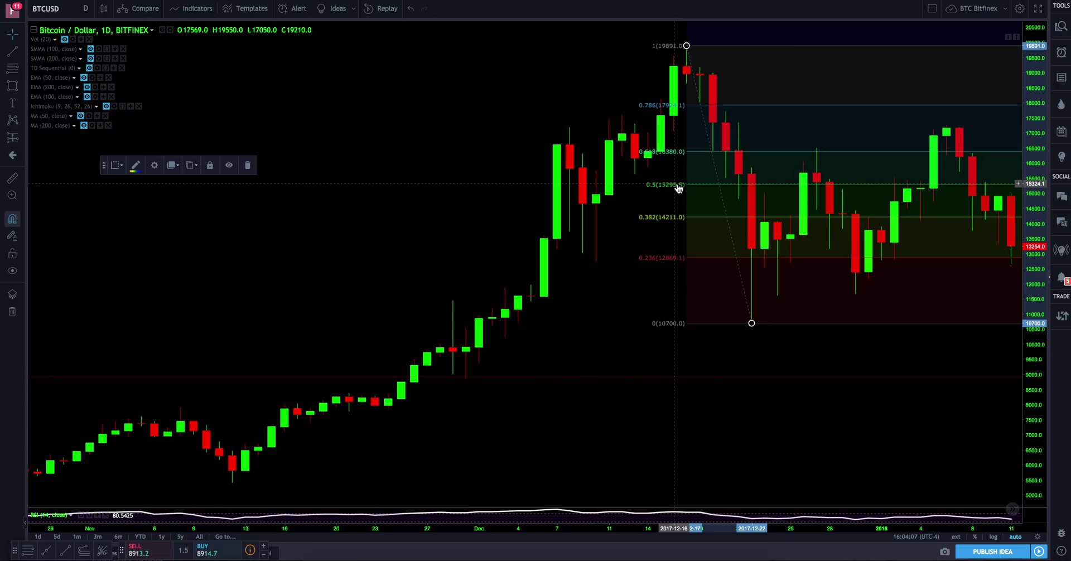
{"action": "scroll", "coordinate": [512, 185], "scroll_direction": "up", "scroll_amount": 3}
{"action": "scroll", "coordinate": [513, 186], "scroll_direction": "right", "scroll_amount": 10}
{"action": "scroll", "coordinate": [511, 184], "scroll_direction": "right", "scroll_amount": 10}
{"action": "scroll", "coordinate": [510, 180], "scroll_direction": "left", "scroll_amount": 3}
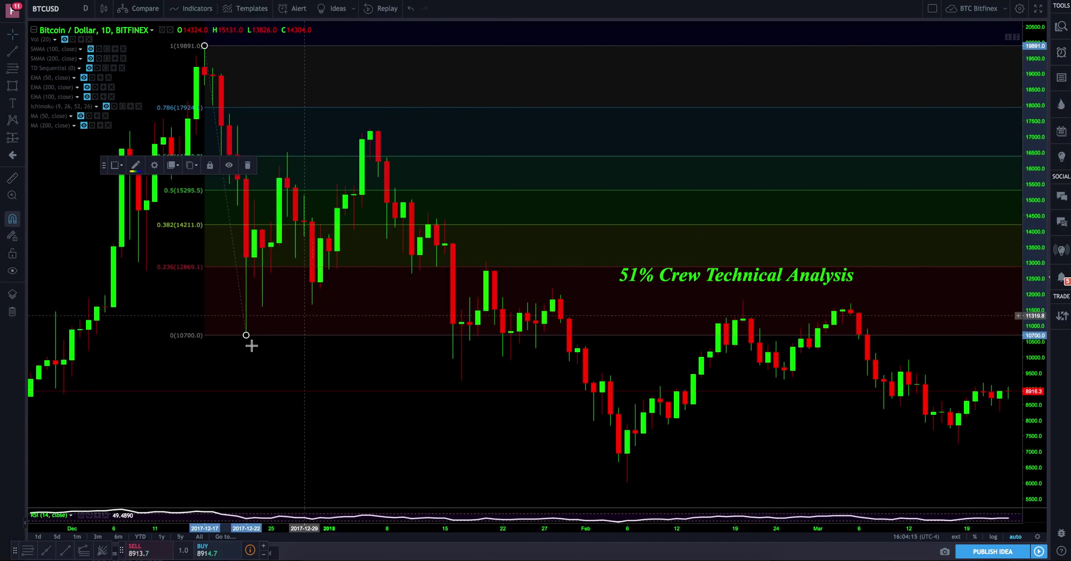
{"action": "left_click_drag", "start_coordinate": [248, 335], "coordinate": [628, 484]}
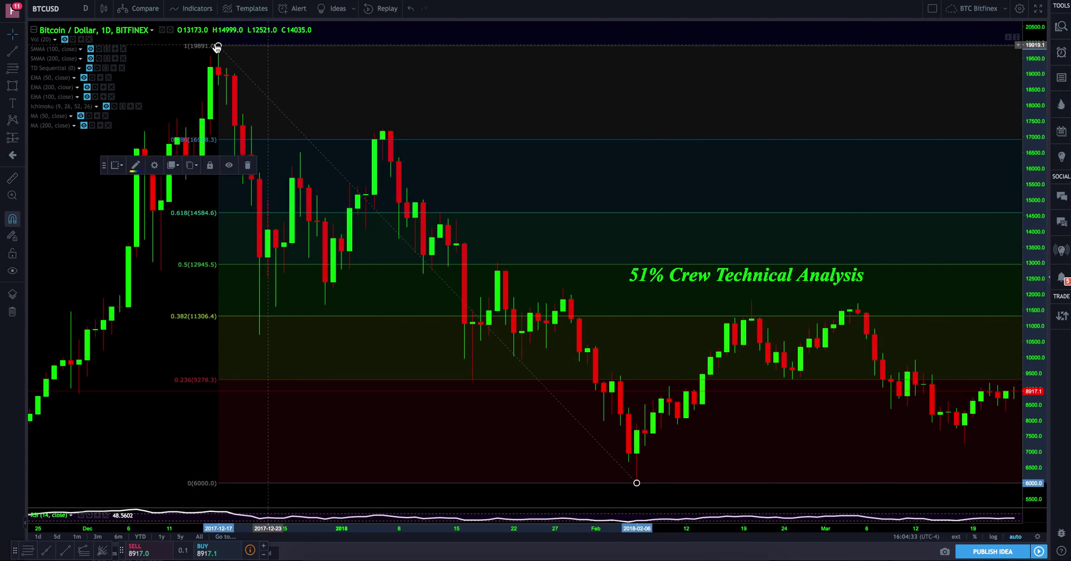
Move the upper endpoint of the Fibonacci retracement to the 17252.0 high of 2018-01-06.
{"action": "left_click_drag", "start_coordinate": [261, 52], "coordinate": [382, 129]}
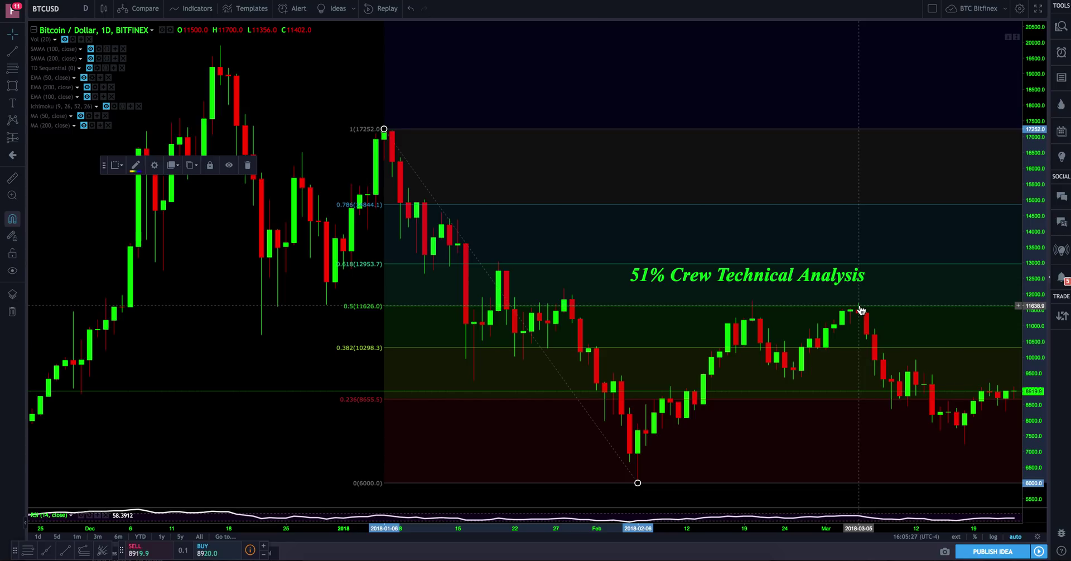
{"action": "scroll", "coordinate": [862, 312], "scroll_direction": "down", "scroll_amount": 3}
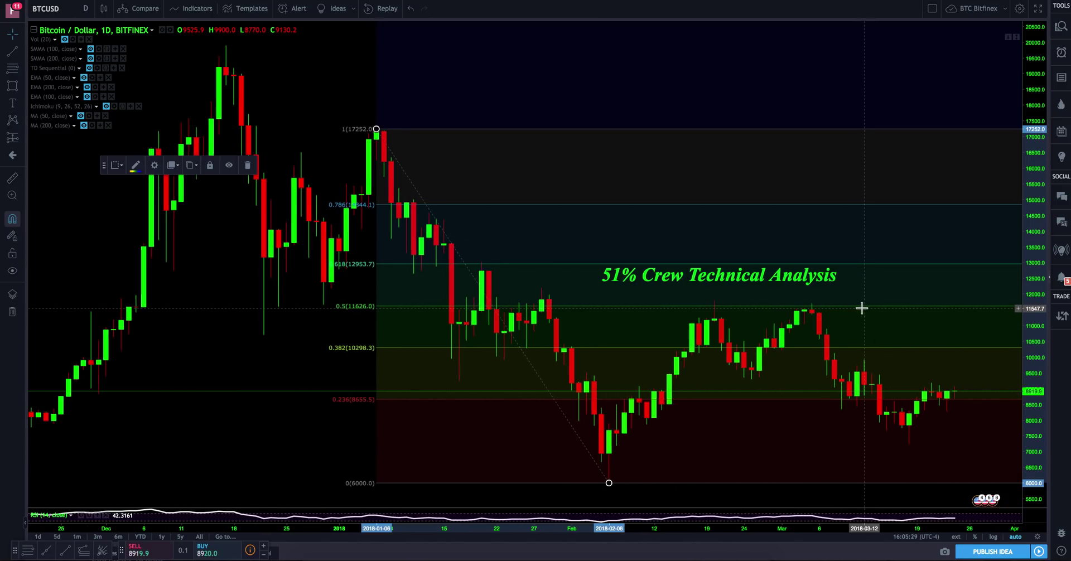
{"action": "scroll", "coordinate": [859, 309], "scroll_direction": "right", "scroll_amount": 2}
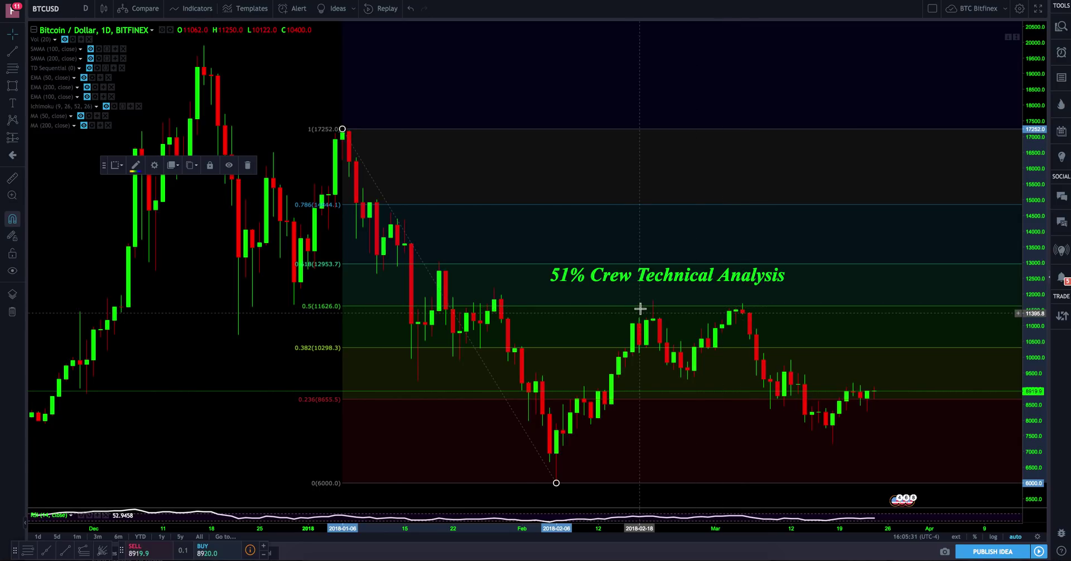